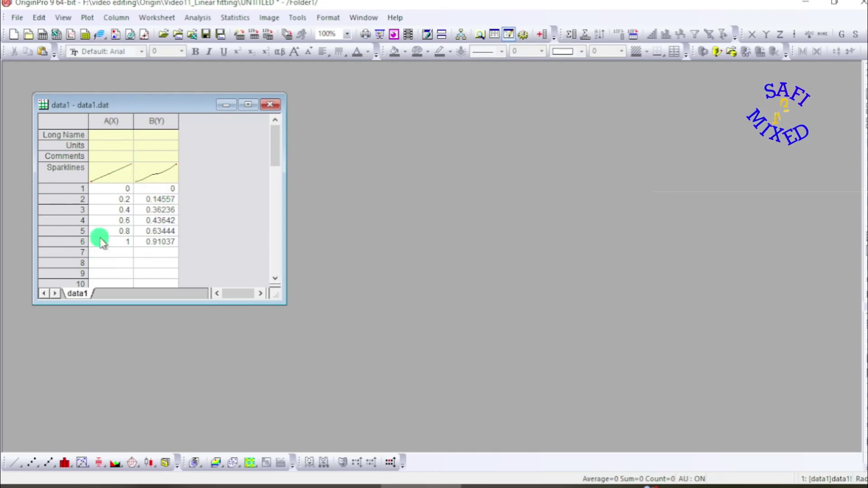
- Select all of the data1 worksheet's A and B values
{"action": "left_click", "coordinate": [65, 121]}
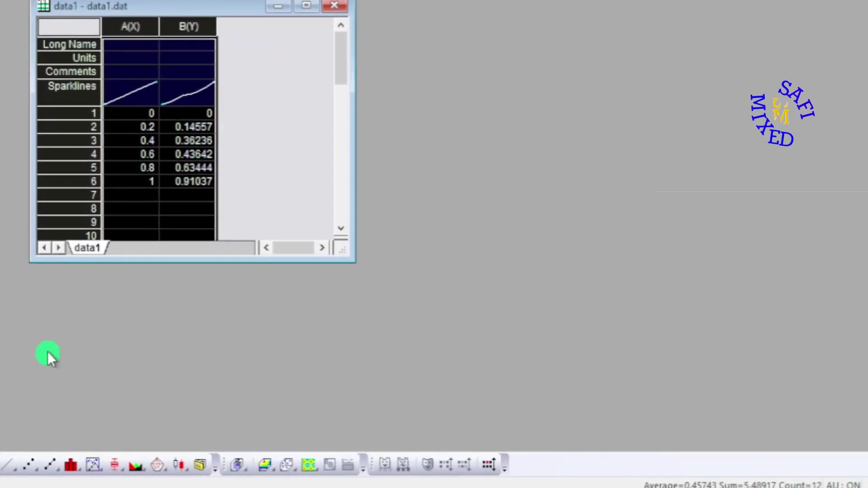
- Plot the selection as a scatter graph, move Graph1 to the upper right, and select its layer
{"action": "left_click", "coordinate": [29, 466]}
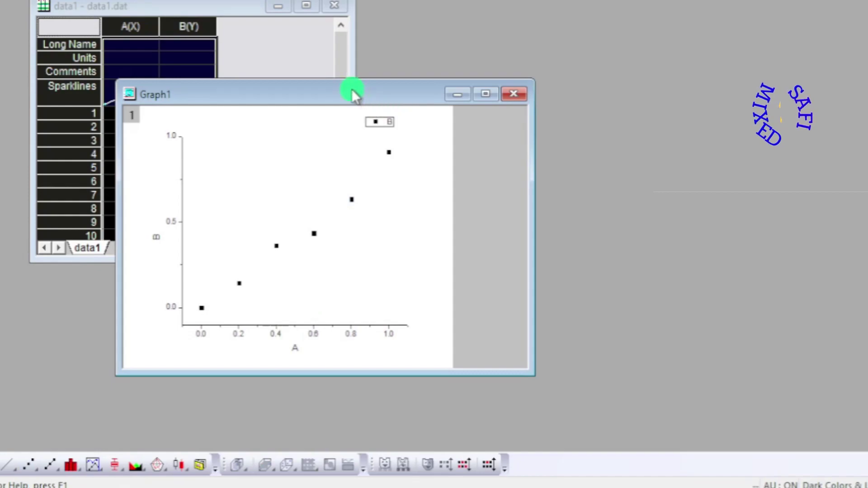
{"action": "left_click_drag", "start_coordinate": [351, 88], "coordinate": [737, 17]}
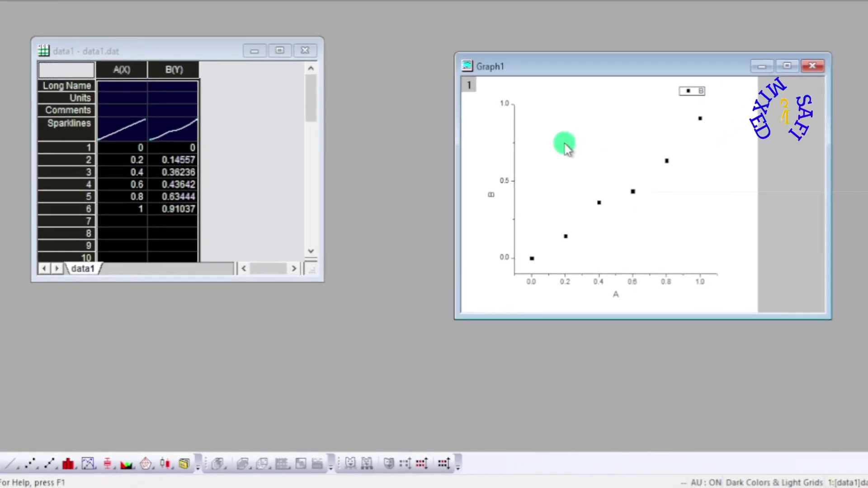
{"action": "left_click", "coordinate": [634, 114]}
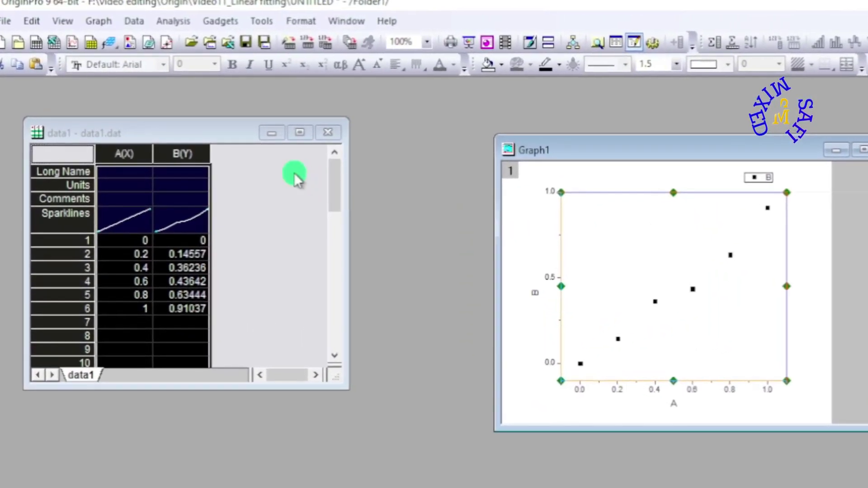
- Open the Linear Fit dialog from the Analysis menu
{"action": "left_click", "coordinate": [175, 21]}
{"action": "mouse_move", "coordinate": [190, 96]}
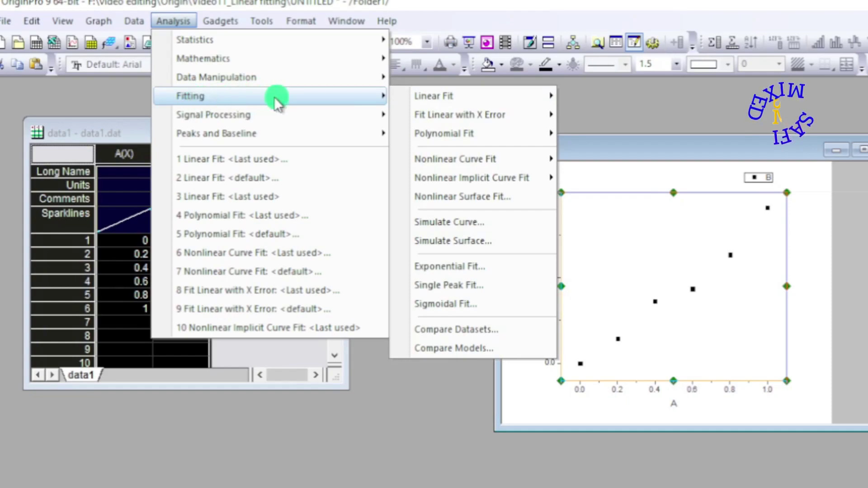
{"action": "mouse_move", "coordinate": [434, 95]}
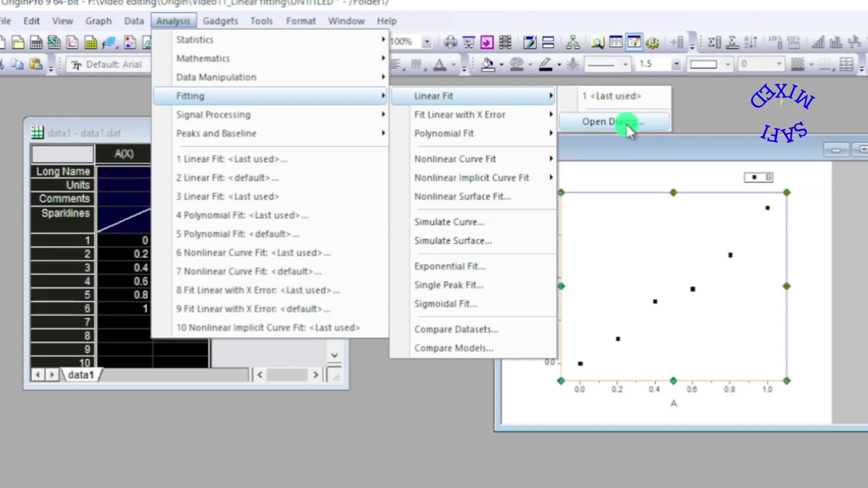
{"action": "left_click", "coordinate": [629, 126]}
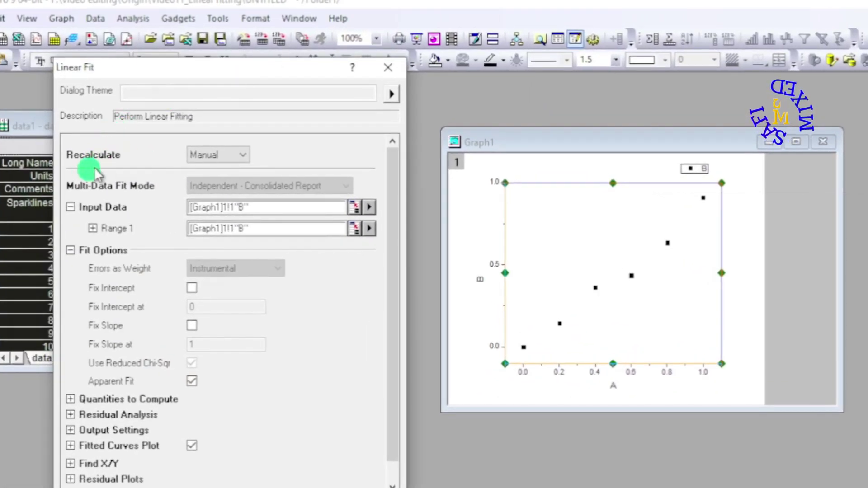
- Run the linear fit with Auto recalculation, declining to switch to the report sheet
{"action": "left_click", "coordinate": [244, 155]}
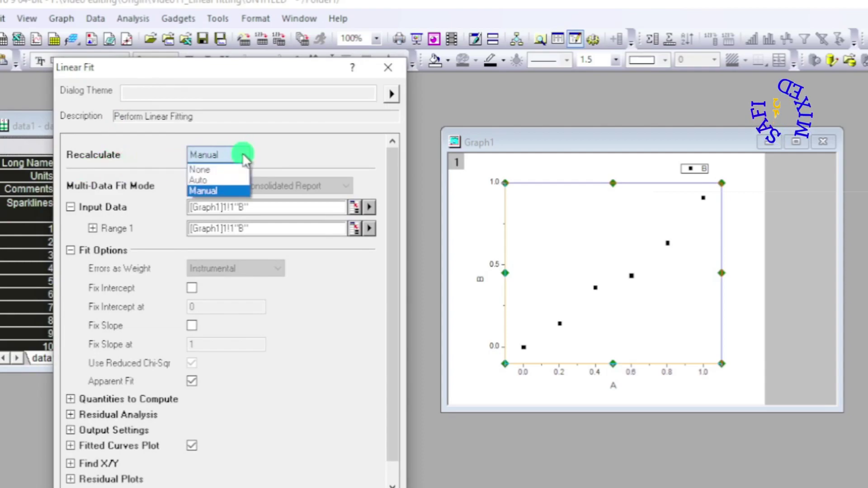
{"action": "left_click", "coordinate": [204, 177]}
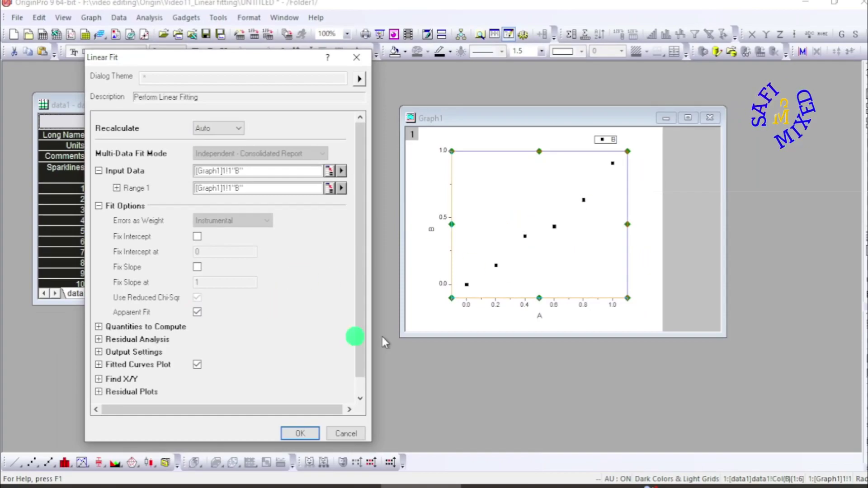
{"action": "left_click", "coordinate": [300, 434]}
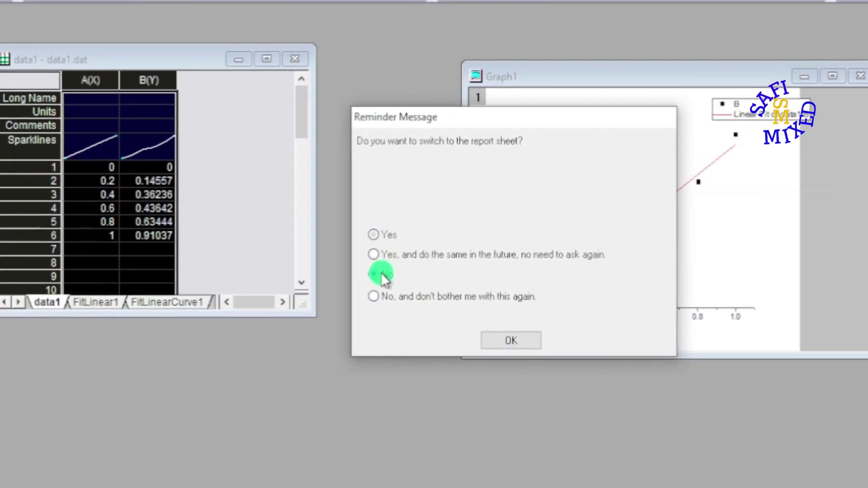
{"action": "left_click", "coordinate": [332, 272]}
{"action": "left_click", "coordinate": [438, 323]}
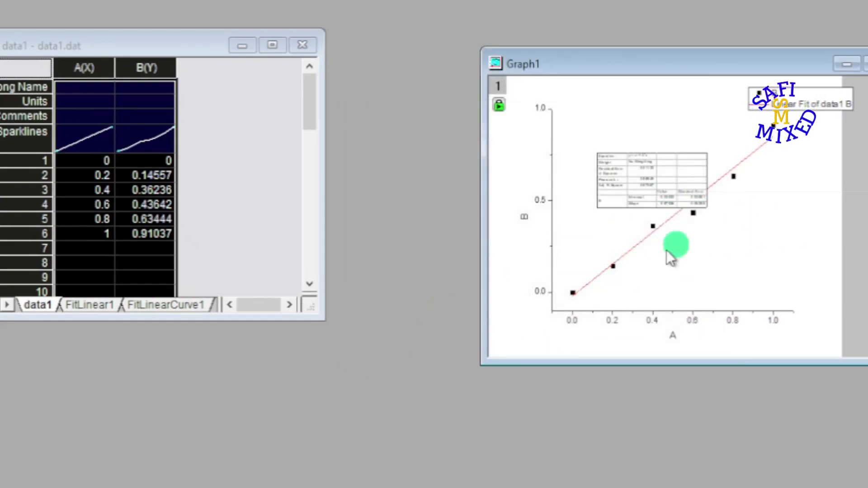
- Move the fit results table up-left, enlarge it to read, then shrink it back
{"action": "left_click", "coordinate": [679, 164]}
{"action": "left_click_drag", "start_coordinate": [677, 151], "coordinate": [650, 109]}
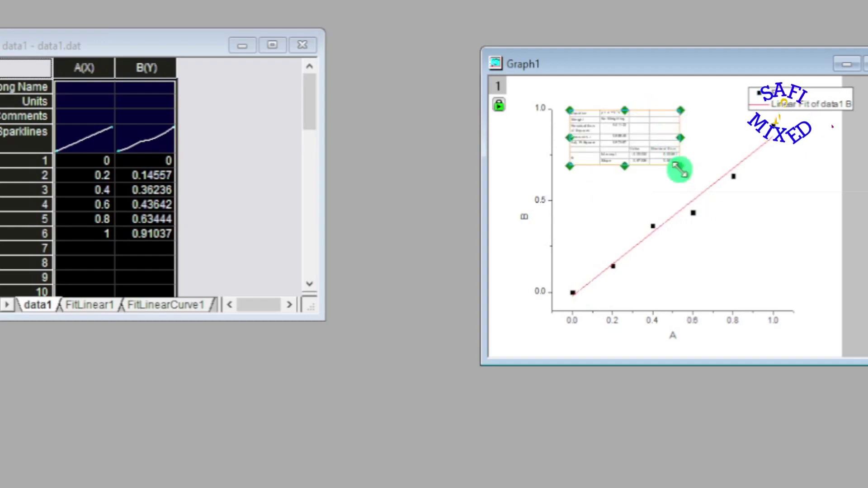
{"action": "left_click_drag", "start_coordinate": [679, 165], "coordinate": [851, 270]}
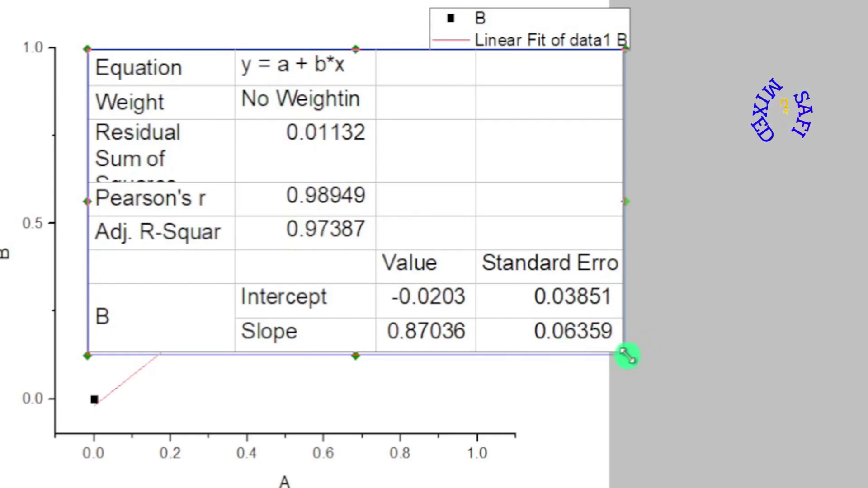
{"action": "left_click_drag", "start_coordinate": [627, 356], "coordinate": [305, 144]}
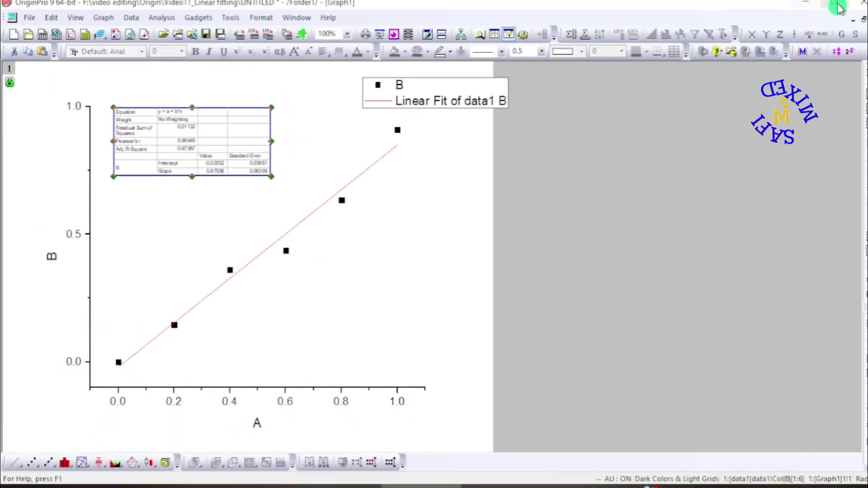
- Restore the graph window and delete the FitLinear1 report sheet with all its output
{"action": "left_click", "coordinate": [860, 19]}
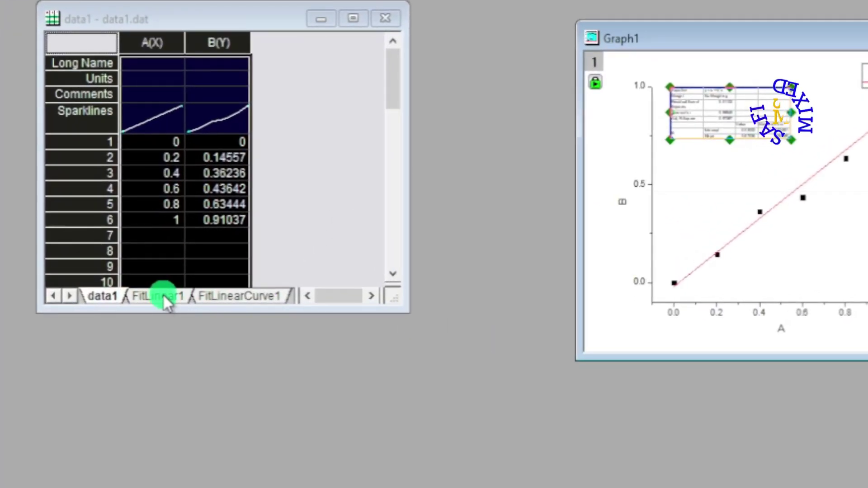
{"action": "right_click", "coordinate": [165, 296]}
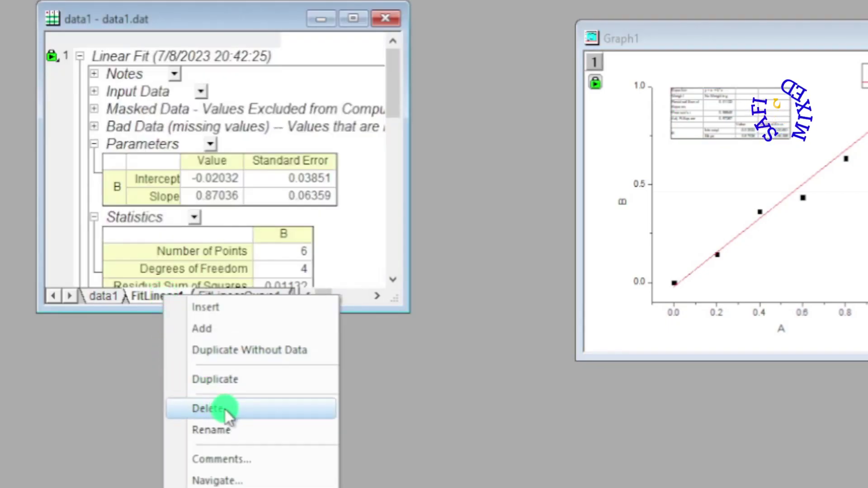
{"action": "left_click", "coordinate": [207, 409]}
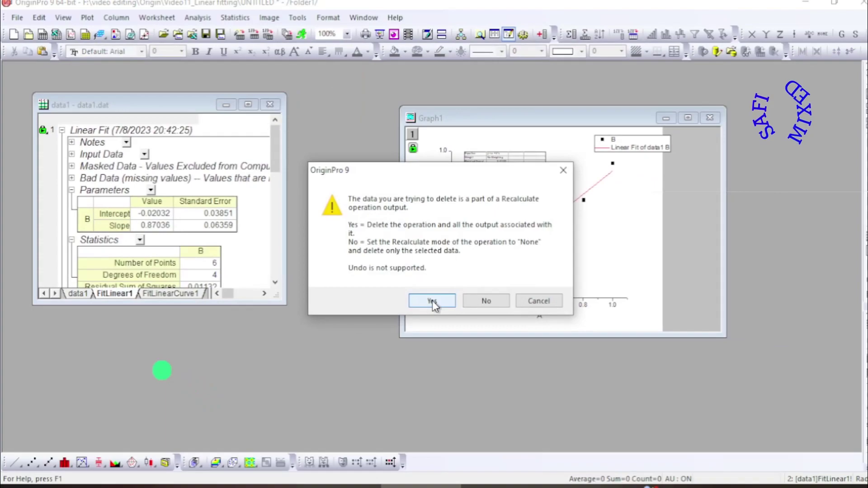
{"action": "left_click", "coordinate": [438, 304]}
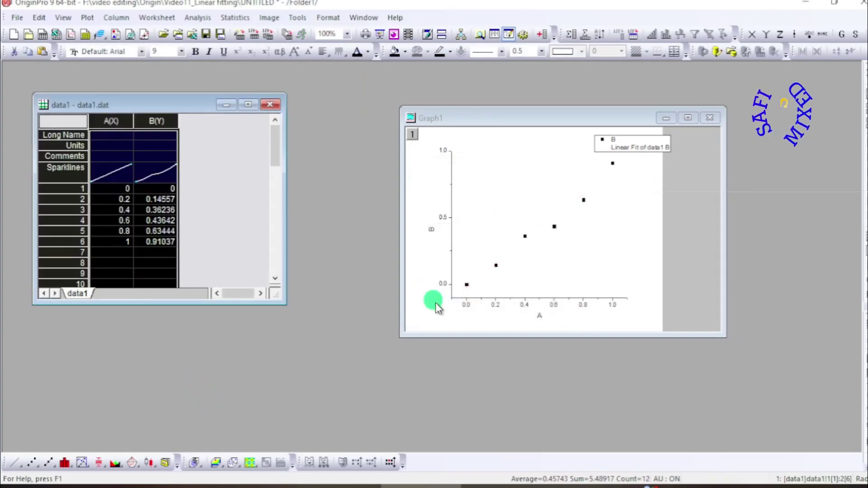
- Select Graph1's plot layer and reopen the Linear Fit dialog
{"action": "left_click", "coordinate": [486, 185]}
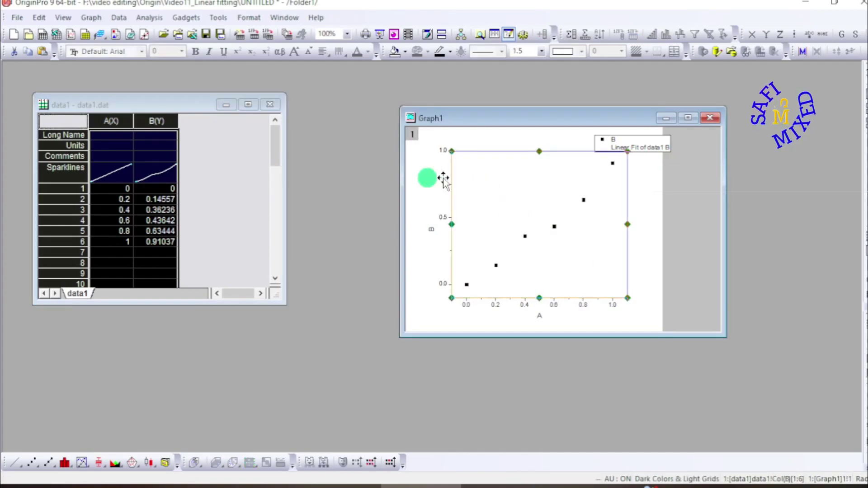
{"action": "left_click", "coordinate": [144, 18]}
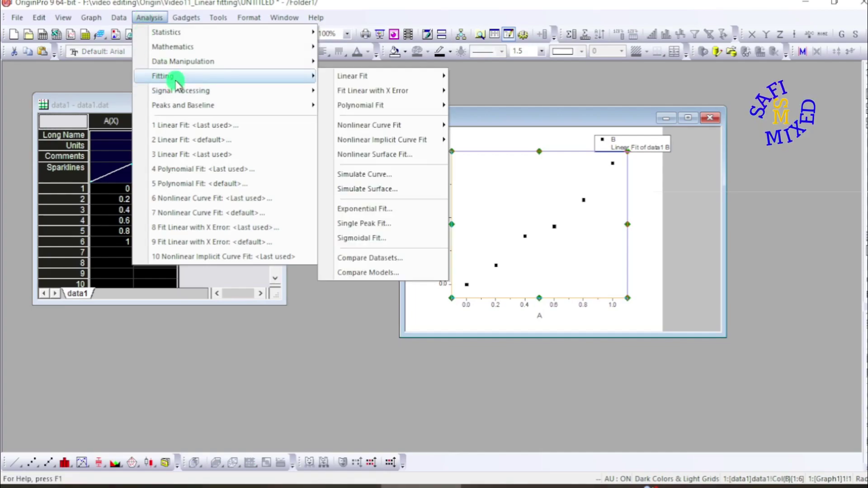
{"action": "mouse_move", "coordinate": [162, 77]}
{"action": "mouse_move", "coordinate": [380, 76]}
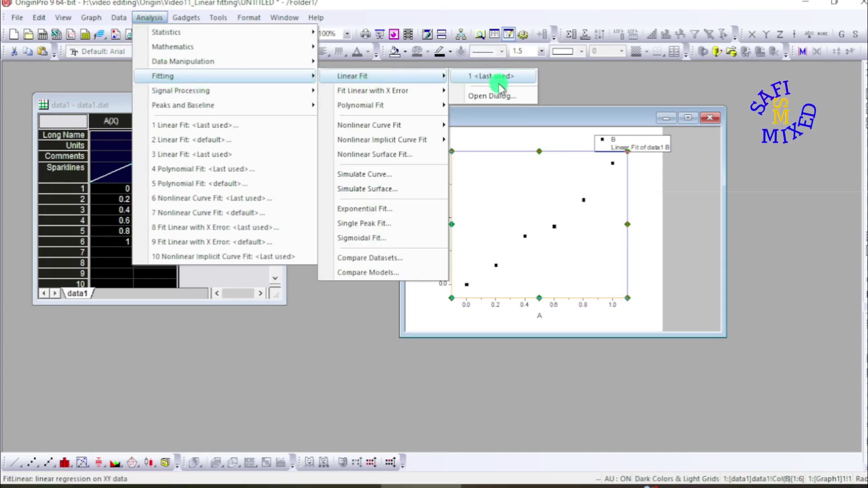
{"action": "left_click", "coordinate": [501, 99]}
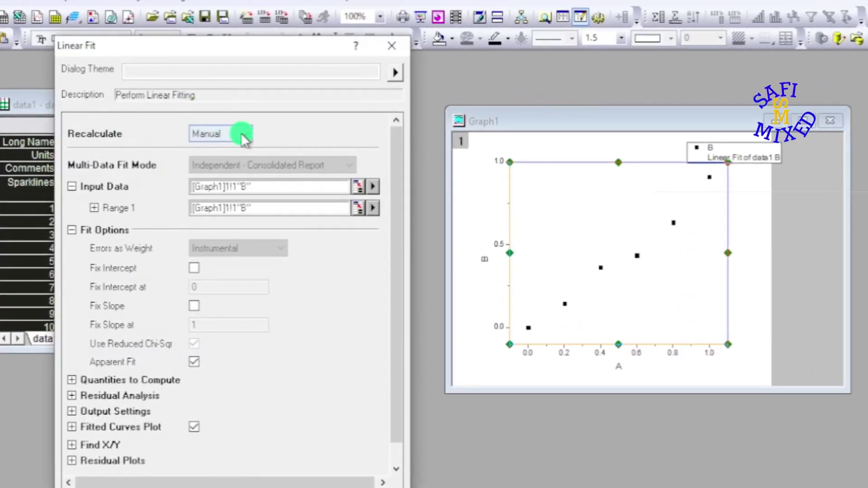
- Run a linear fit with Auto recalculation and intercept fixed at 0, skipping the report sheet
{"action": "left_click", "coordinate": [245, 134]}
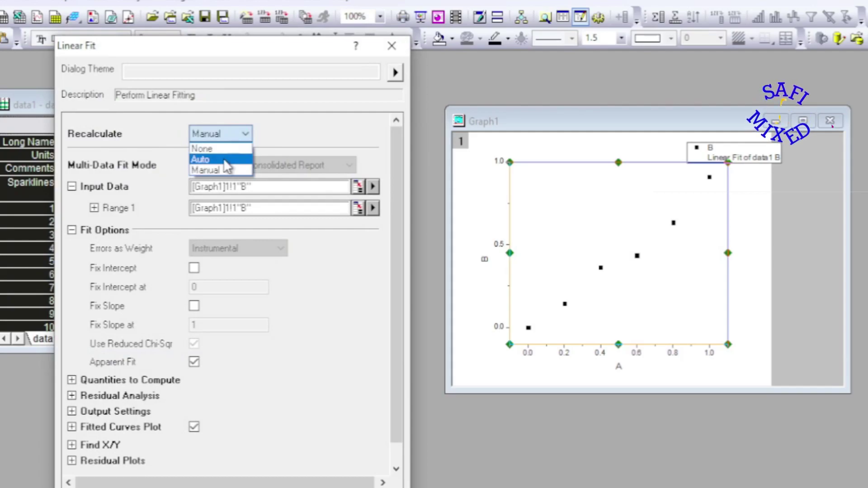
{"action": "left_click", "coordinate": [204, 160]}
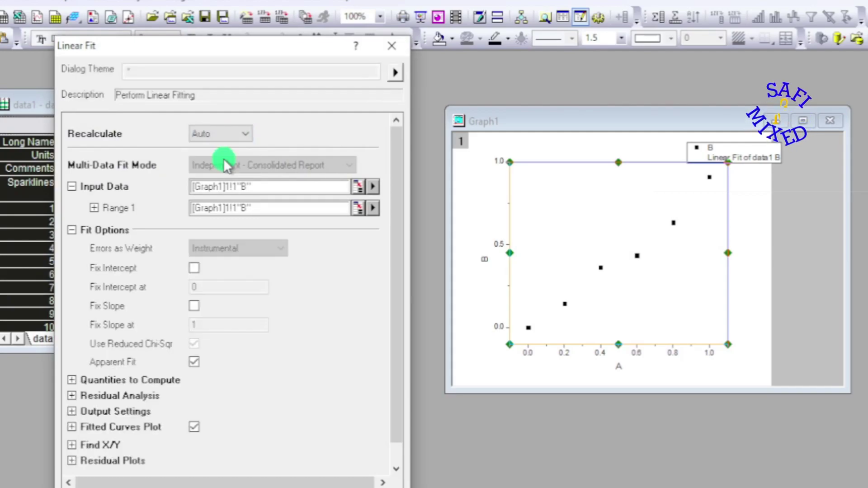
{"action": "left_click", "coordinate": [195, 269]}
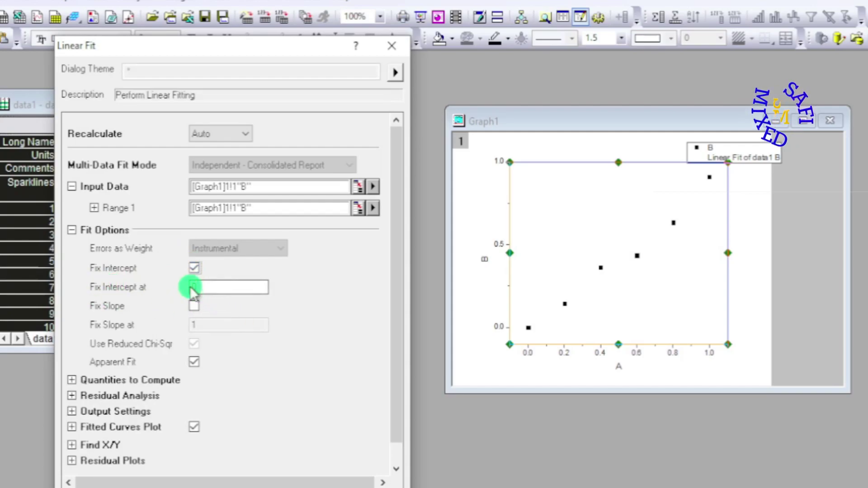
{"action": "left_click", "coordinate": [194, 287]}
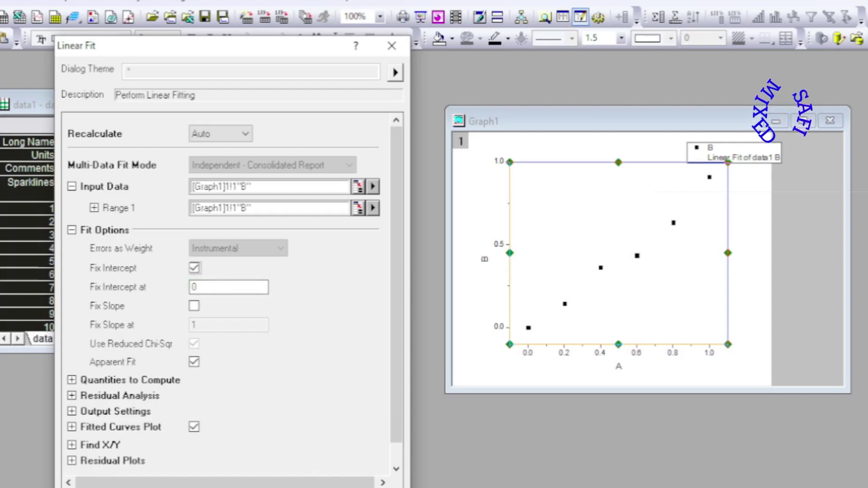
{"action": "key", "text": "Escape"}
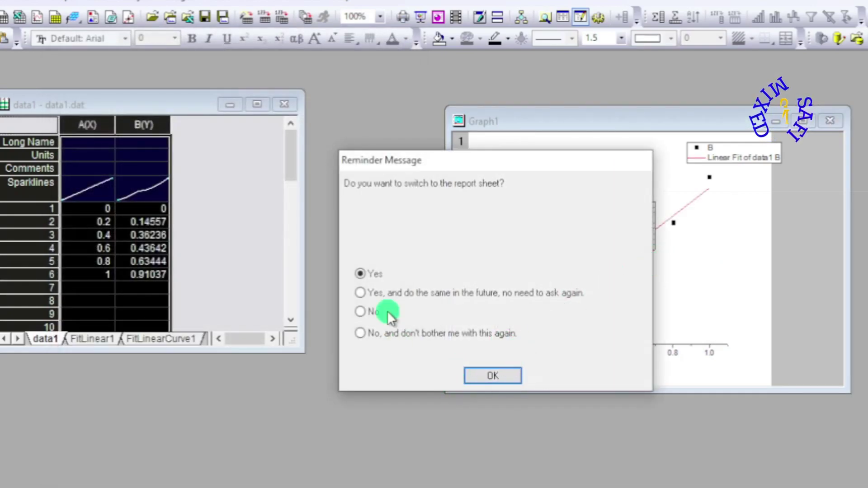
{"action": "left_click", "coordinate": [359, 312]}
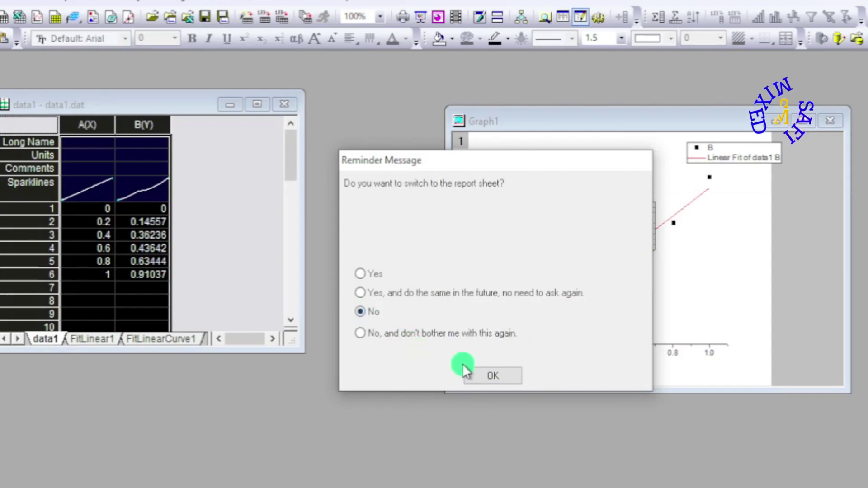
{"action": "left_click", "coordinate": [494, 377]}
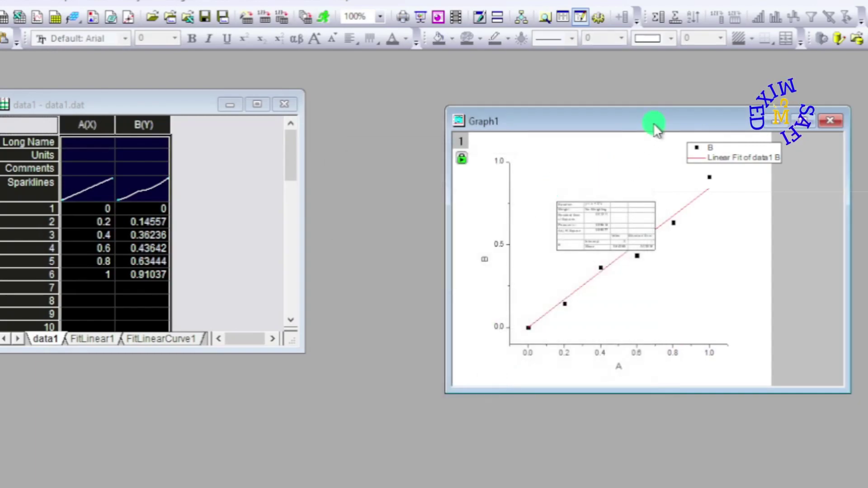
- Maximize Graph1 and drag the zero-intercept results table to the plot's upper left
{"action": "left_click", "coordinate": [814, 121]}
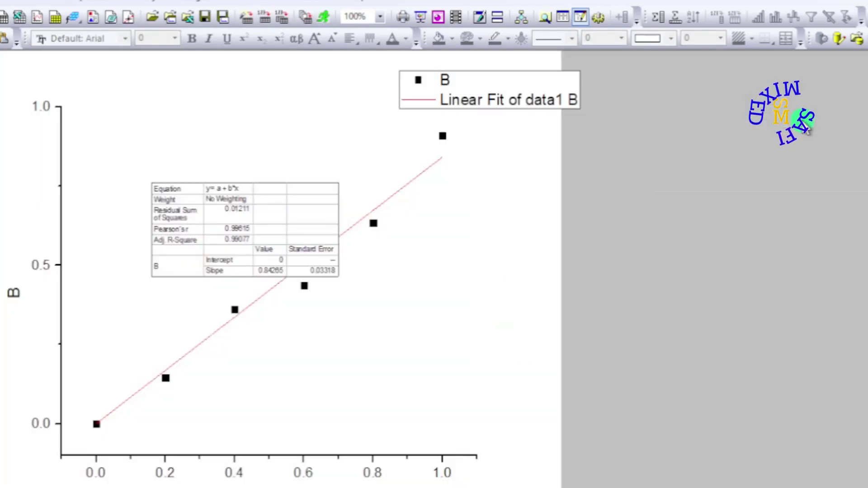
{"action": "left_click", "coordinate": [304, 196]}
{"action": "left_click_drag", "start_coordinate": [236, 171], "coordinate": [231, 140]}
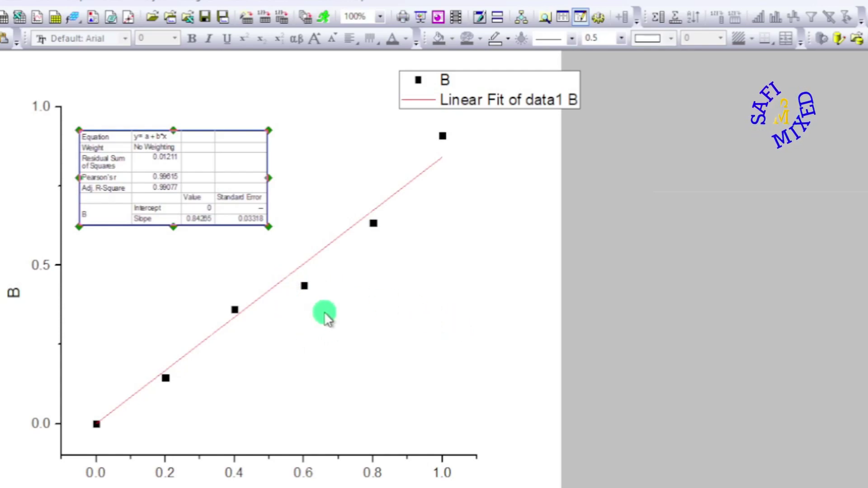
{"action": "left_click_drag", "start_coordinate": [325, 314], "coordinate": [672, 124]}
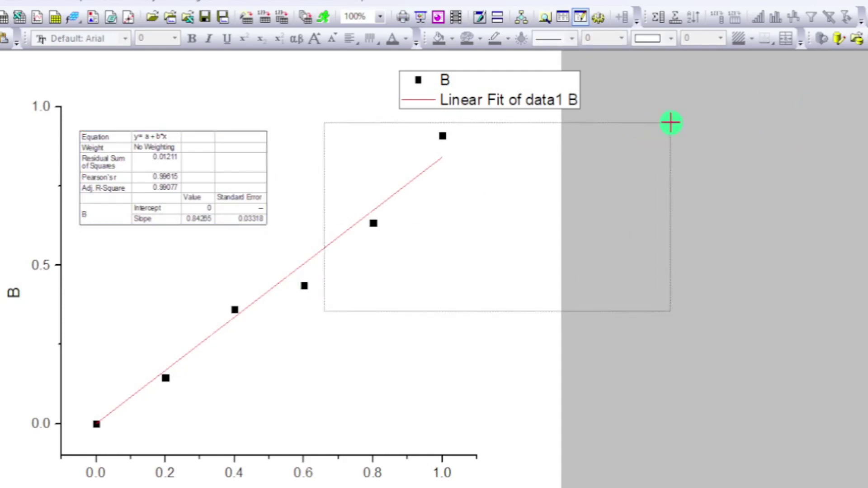